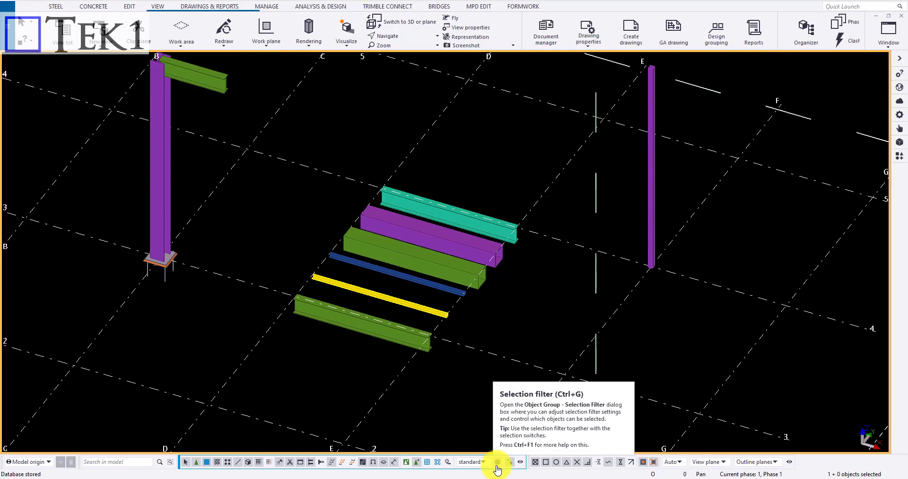
- Open the visible object group's View Filter settings from the 3D view's properties, close the view properties and keep the beams in sight
double_click(526, 290)
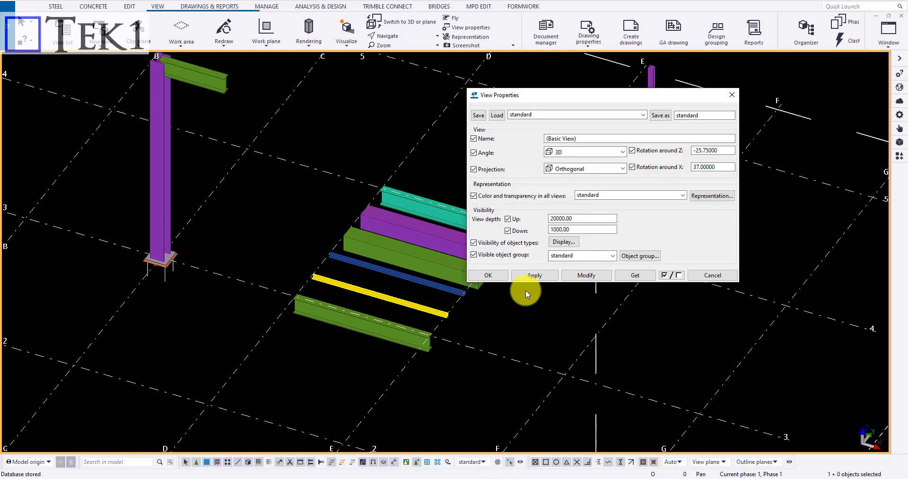
click(651, 257)
click(732, 95)
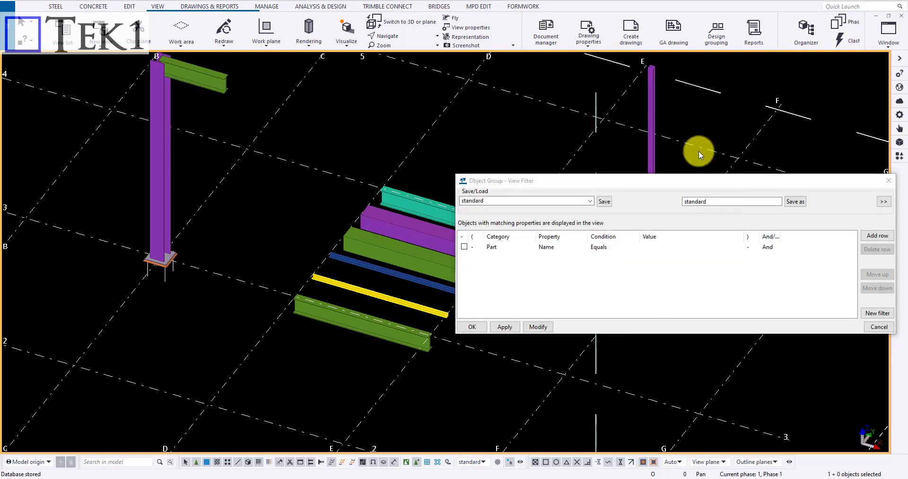
drag(688, 182, 731, 154)
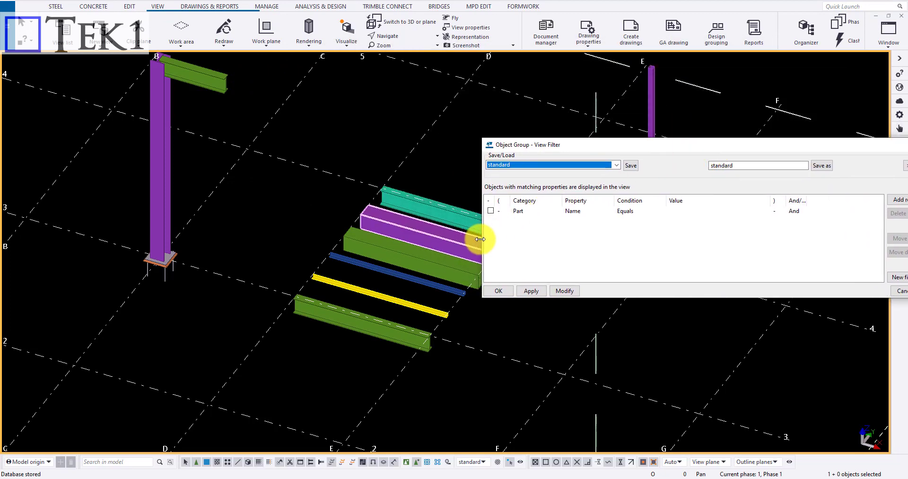
drag(481, 239, 551, 239)
drag(673, 145, 638, 156)
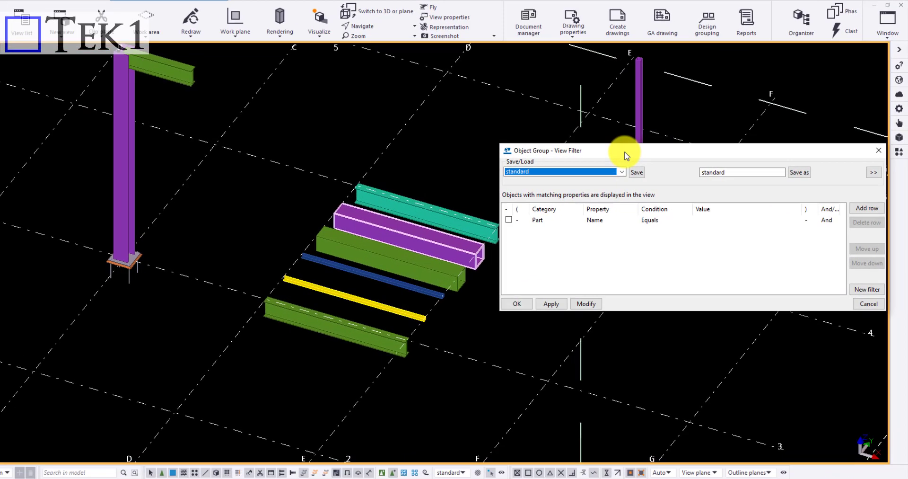
scroll(391, 251, up, 1)
middle_drag(391, 251, 234, 223)
scroll(310, 239, up, 1)
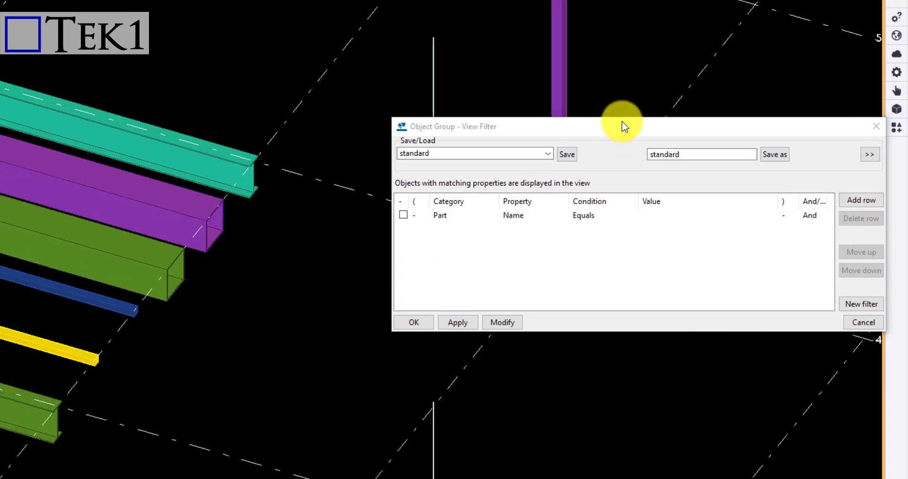
drag(618, 124, 582, 124)
- Save the standard view filter under the new name "sample"
click(511, 155)
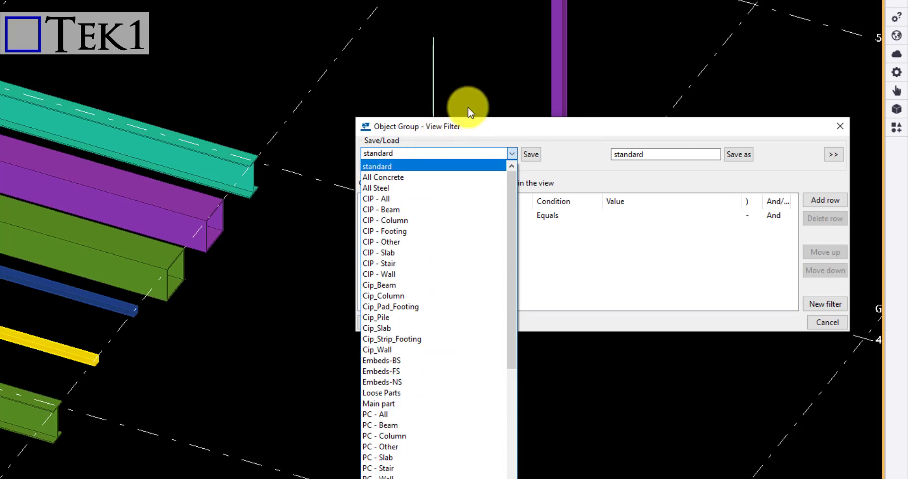
click(510, 104)
drag(642, 153, 598, 153)
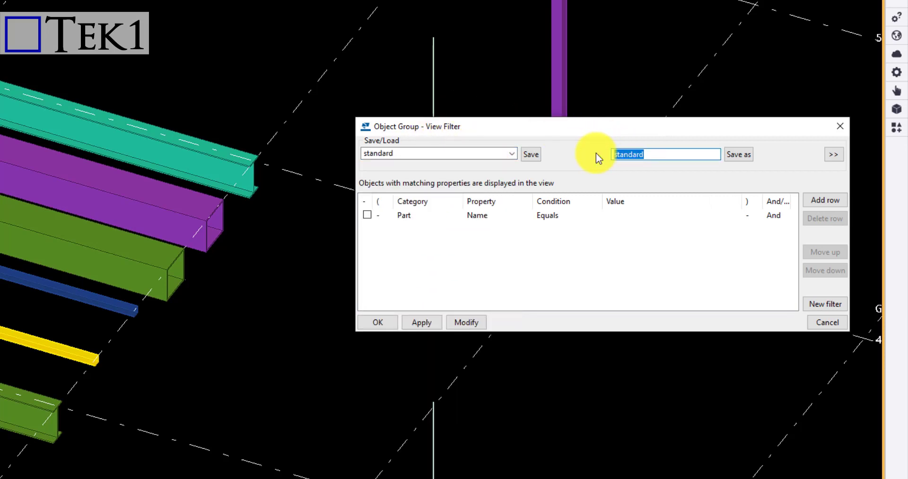
text(sample)
click(737, 154)
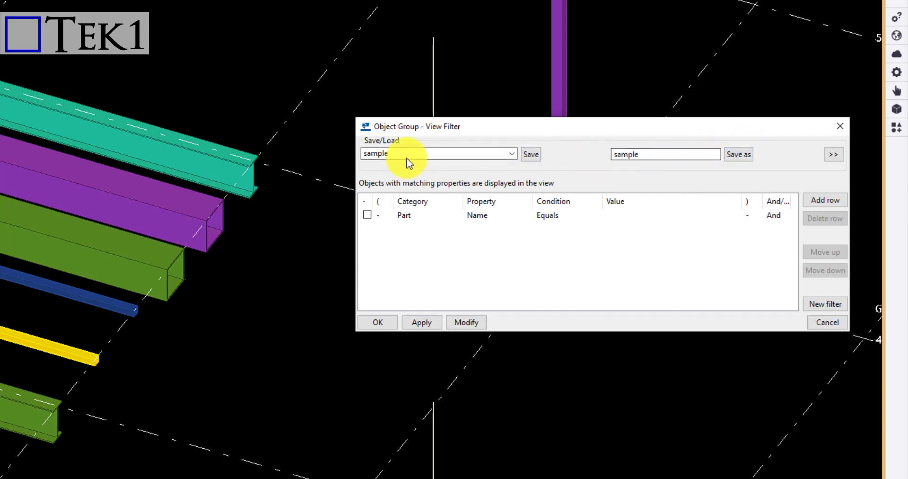
- Enable the first filter row and keep its category as Part, property as Name and condition as Equals
click(368, 216)
click(368, 215)
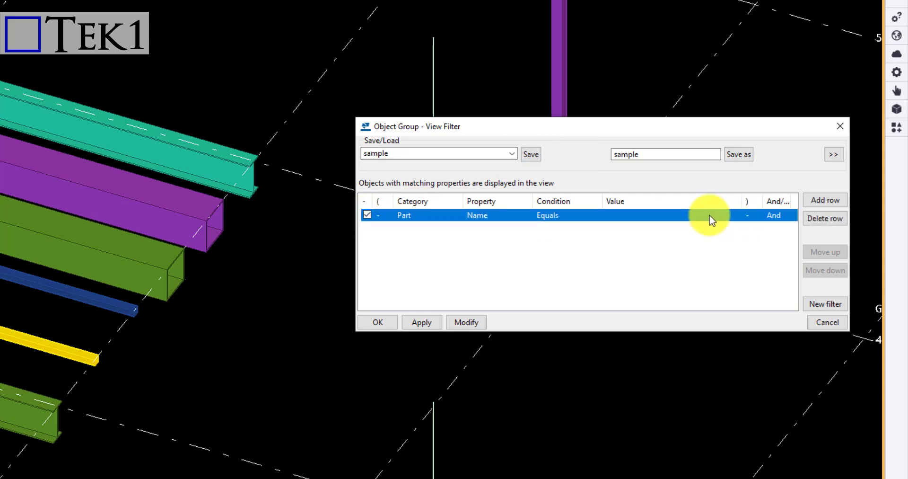
click(426, 217)
click(426, 217)
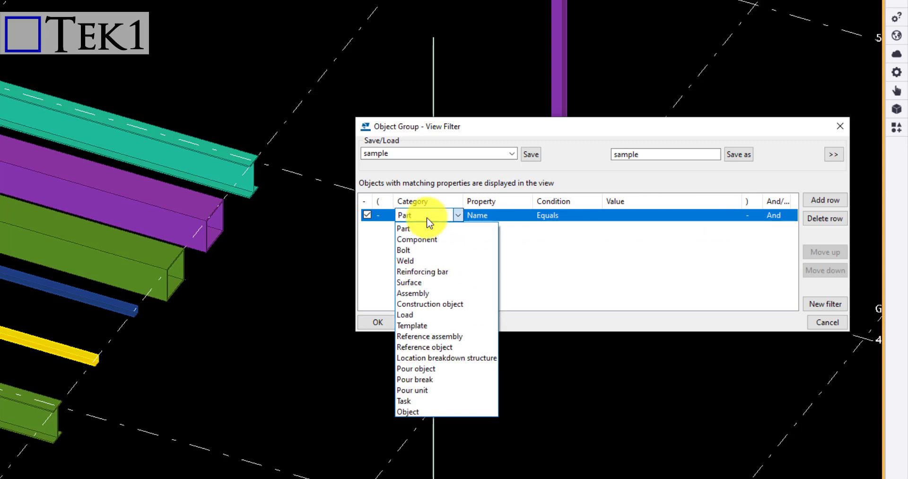
click(427, 217)
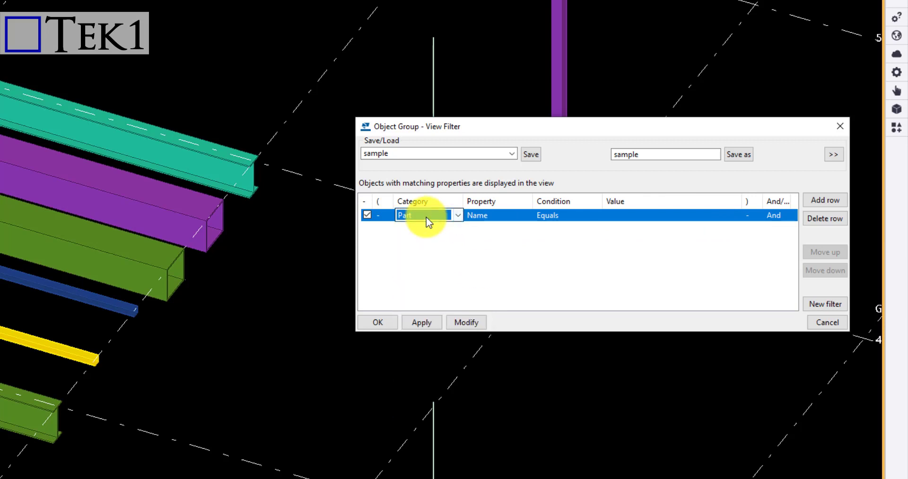
click(491, 213)
click(499, 215)
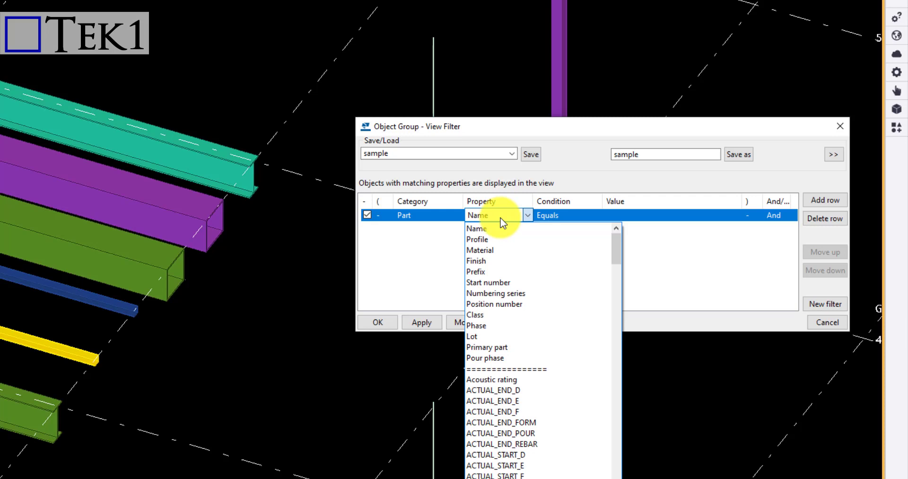
click(503, 216)
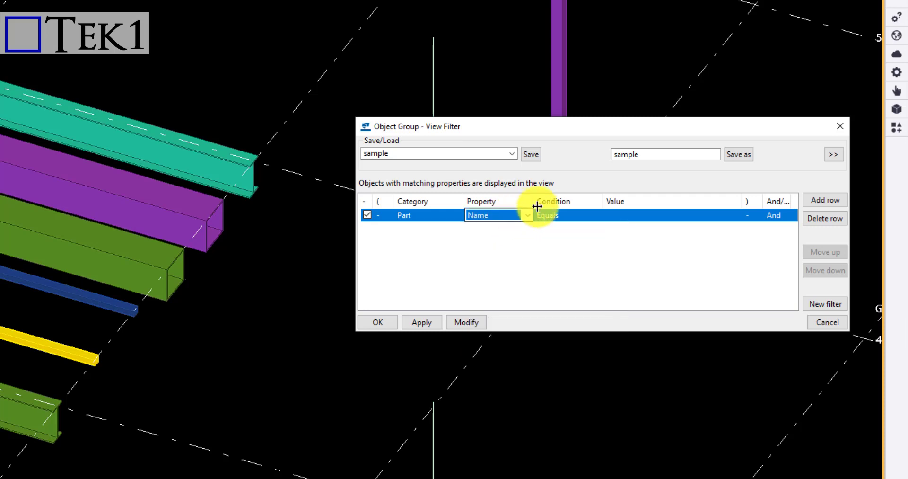
click(572, 215)
click(579, 217)
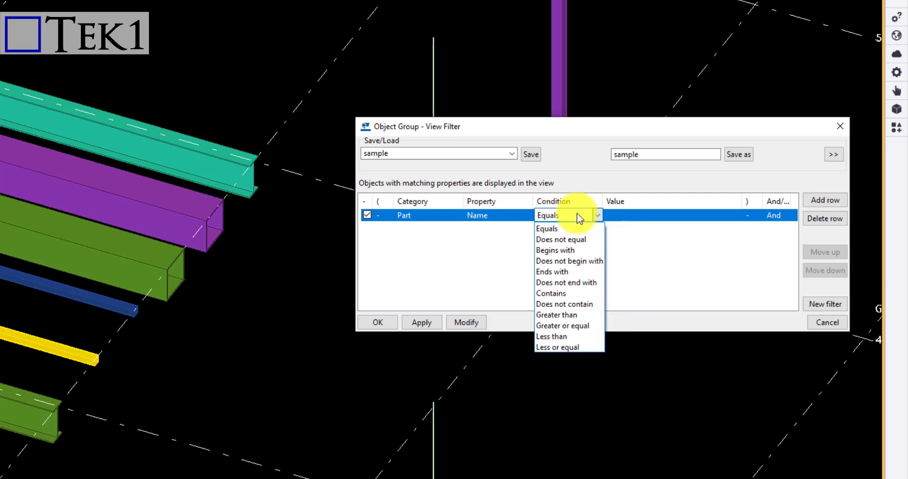
click(579, 217)
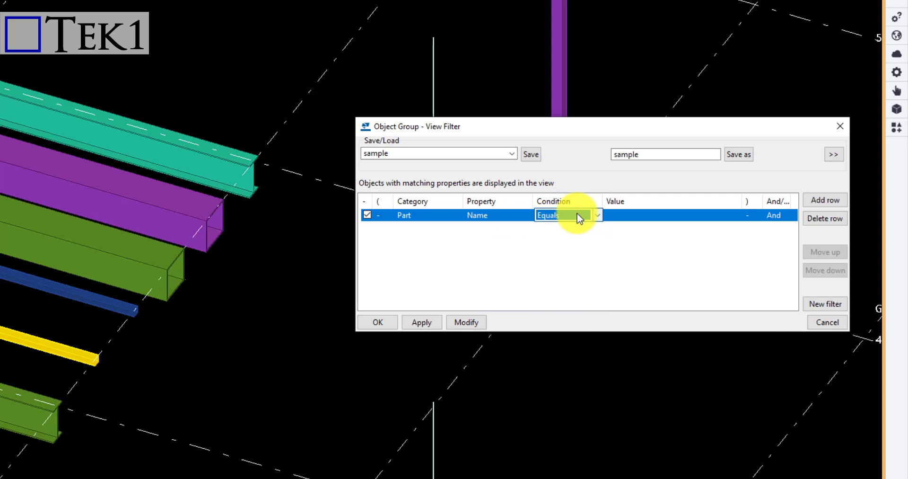
- Set the first row's value to BEAM by selecting it from the teal beam in the model
click(659, 214)
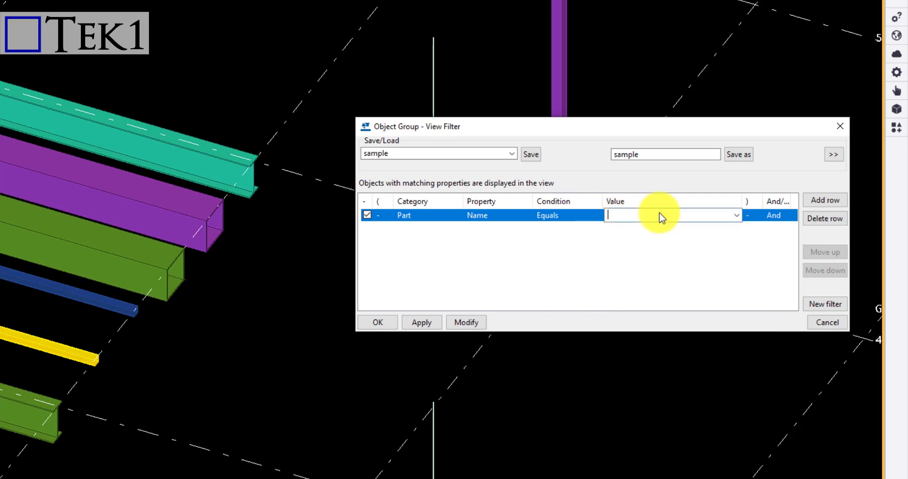
click(738, 217)
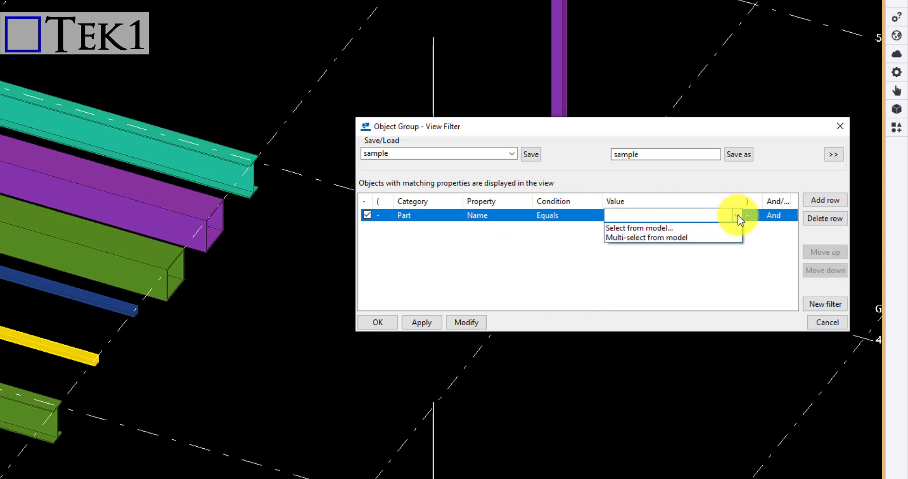
click(648, 228)
click(218, 164)
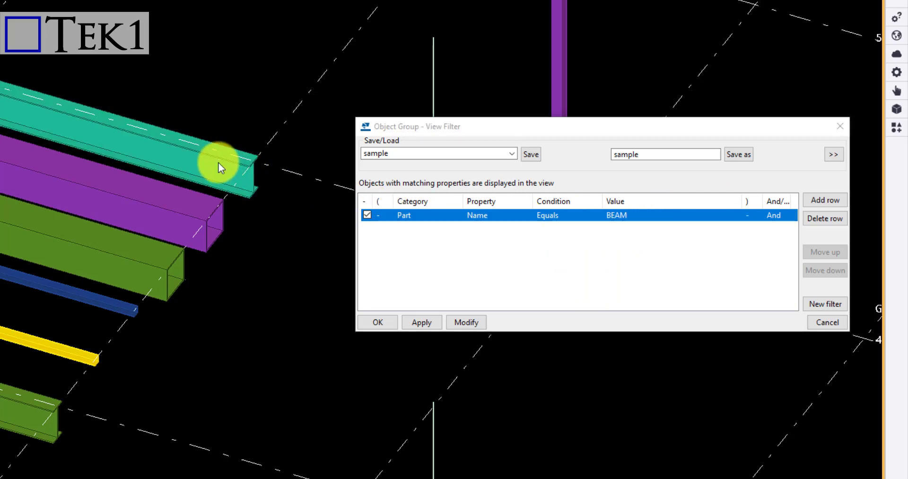
drag(689, 128, 612, 133)
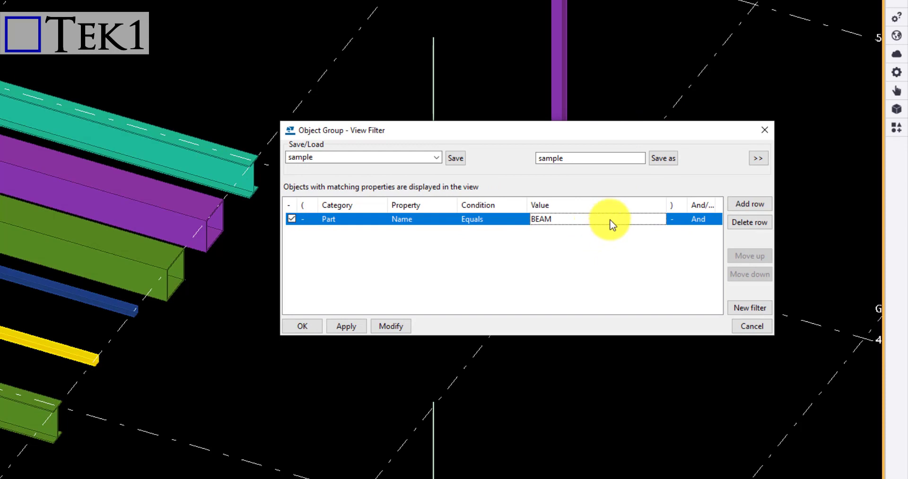
- Set the BEAM row's logical operator to And, and widen the filter dialog and the And/Or column
click(698, 219)
click(713, 220)
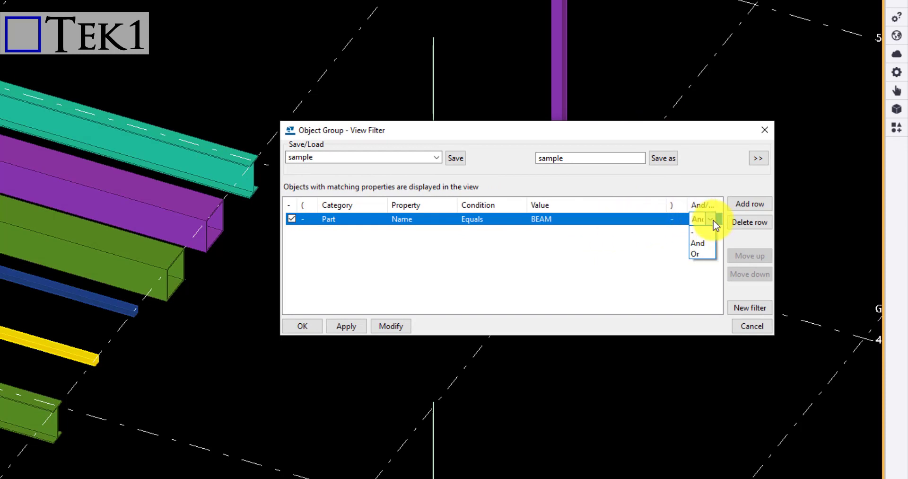
click(698, 242)
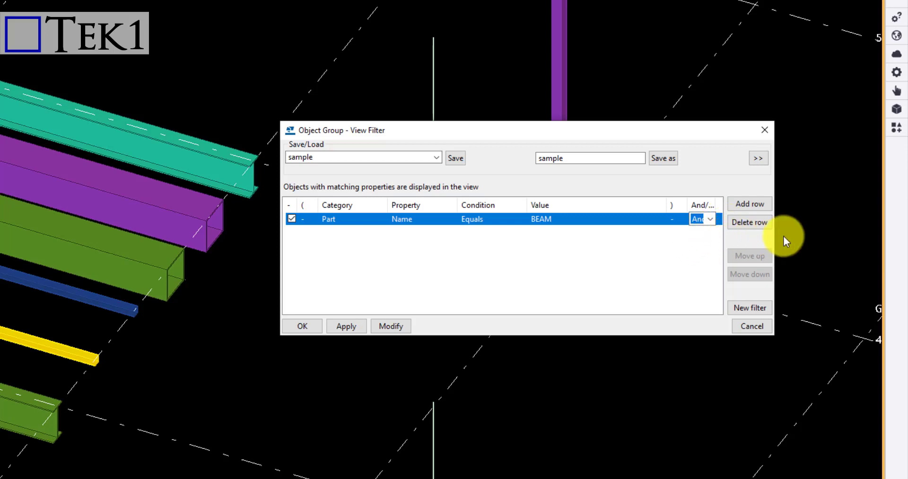
drag(777, 233, 821, 235)
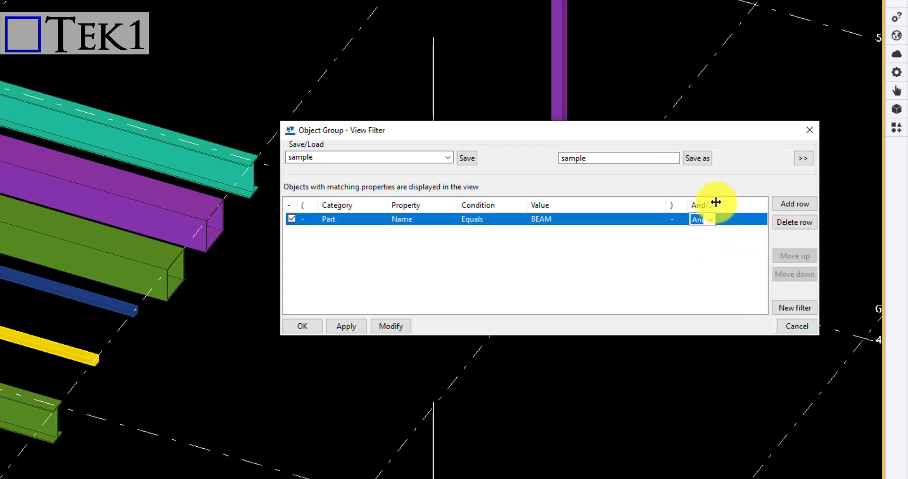
drag(715, 205, 743, 205)
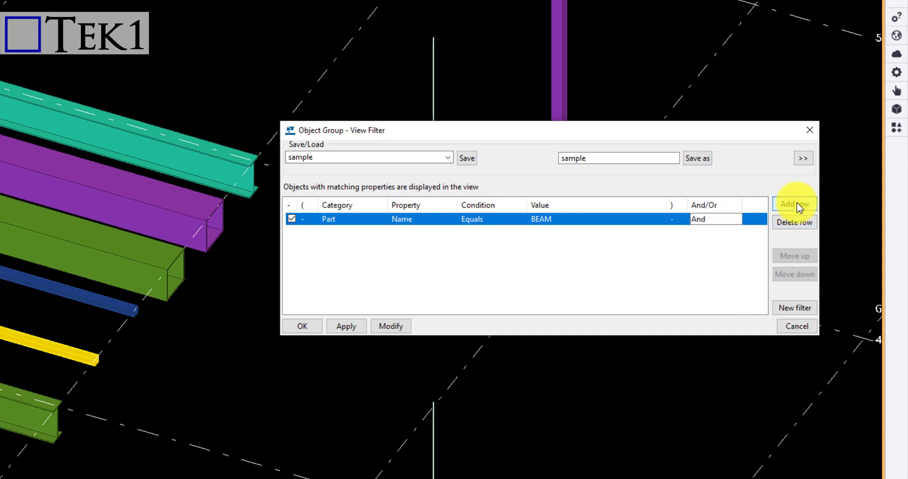
- Add a second filter row for parts and set its property to Class
click(799, 208)
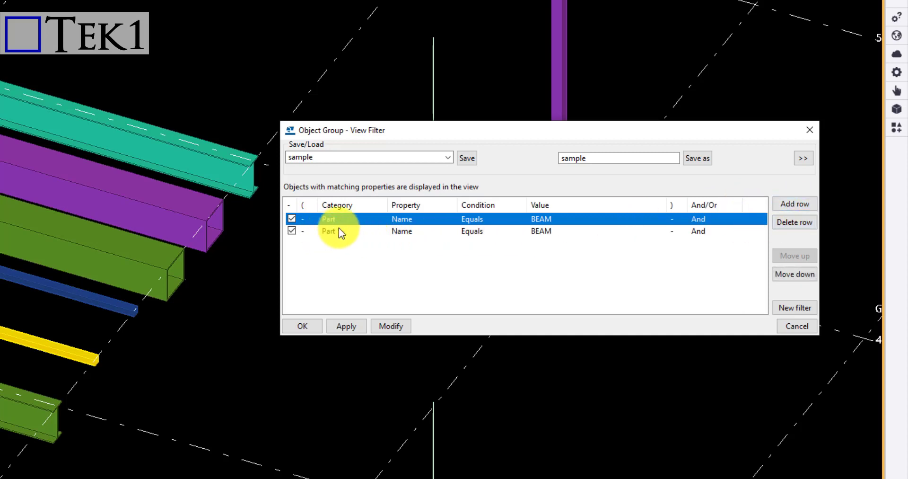
click(426, 231)
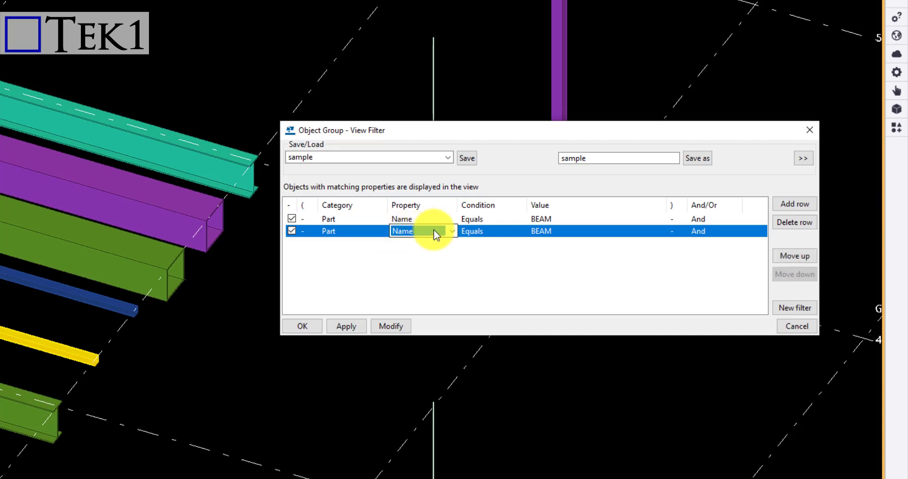
click(453, 231)
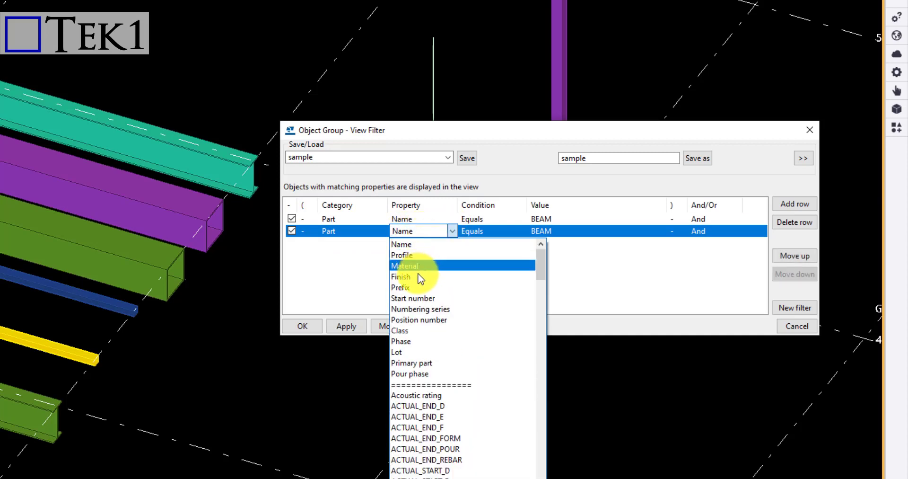
click(401, 330)
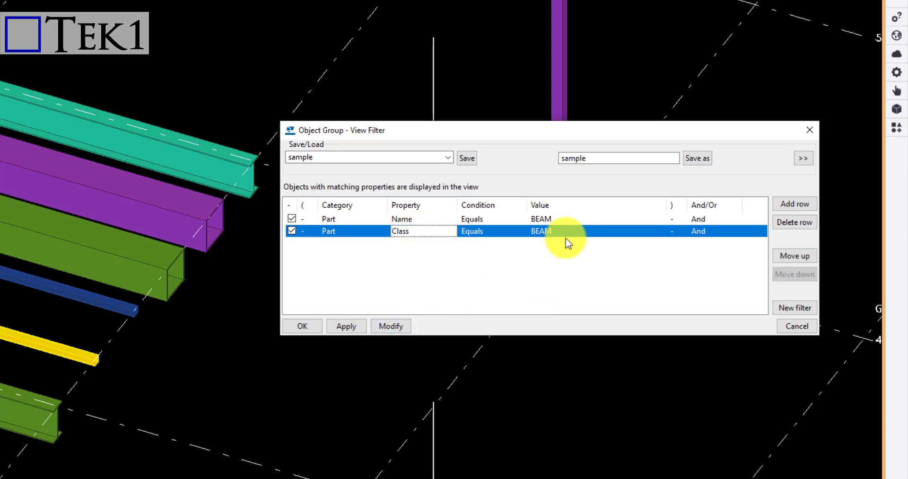
- Set the Class row's value to 5 7 by multi-selecting the purple and teal beams from the model
click(617, 233)
click(661, 231)
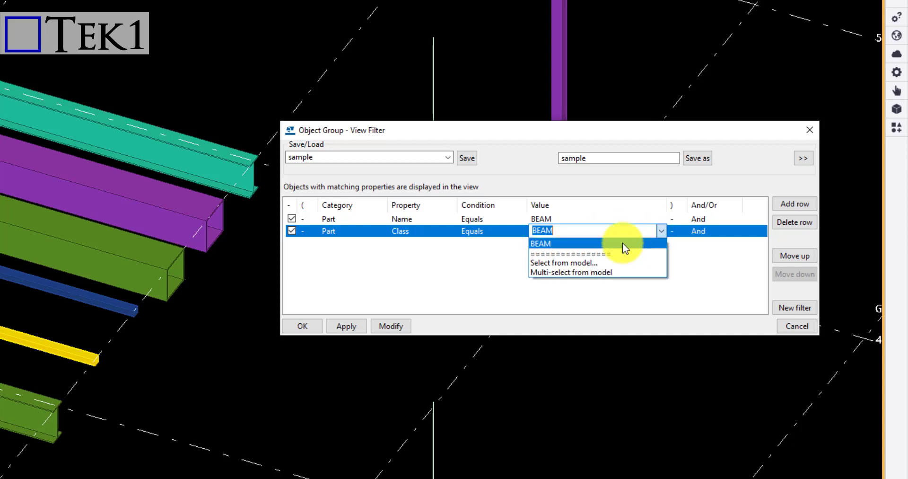
click(557, 269)
click(115, 202)
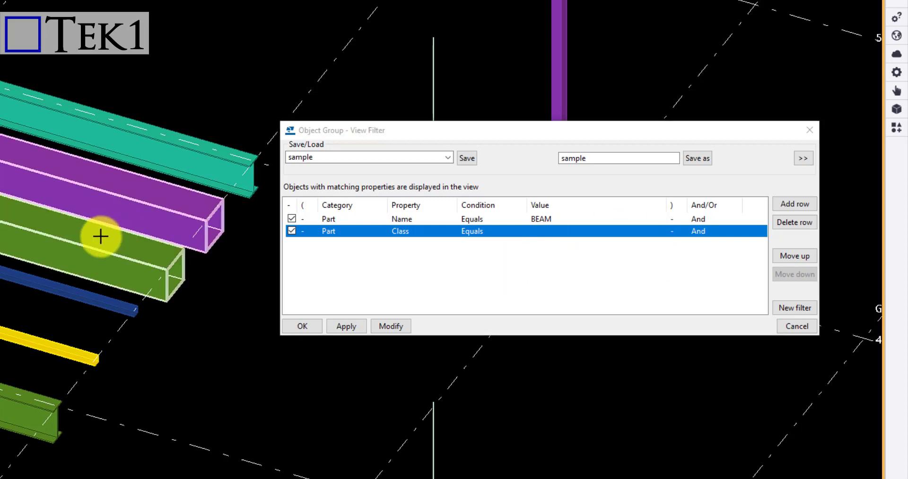
click(166, 162)
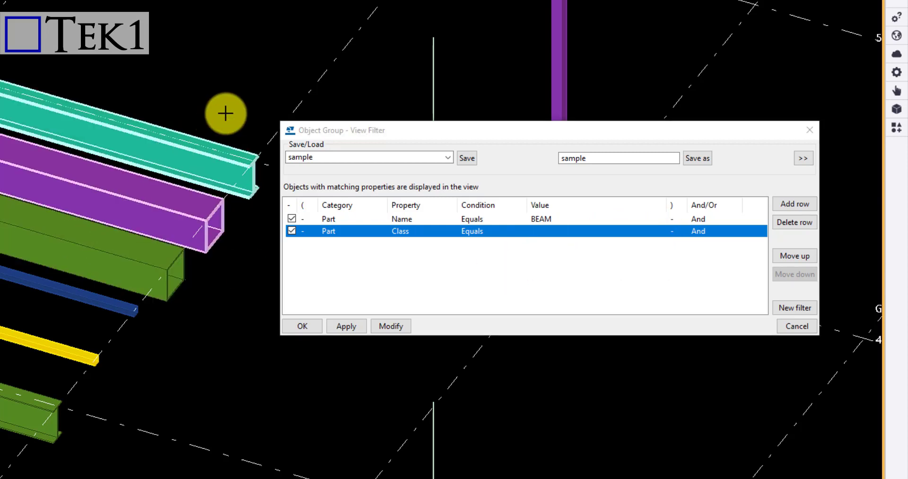
middle_click(225, 113)
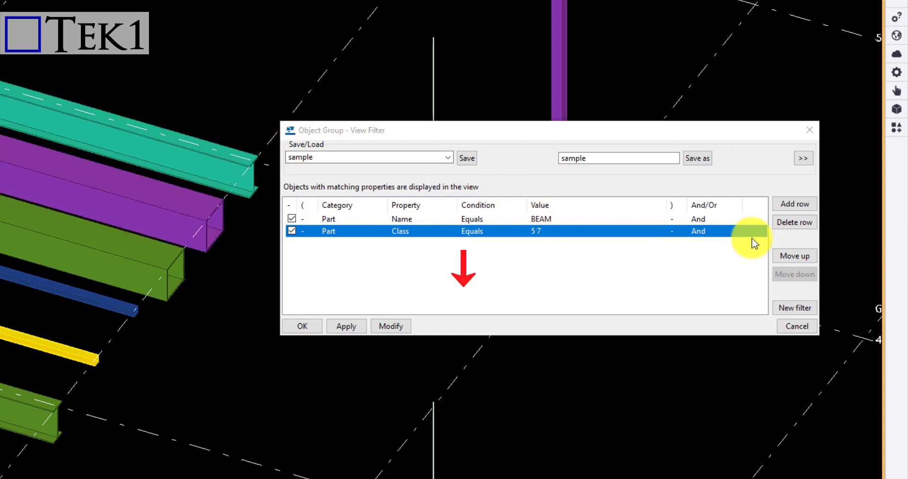
- Set the Class row's And/Or operator to "-" and update the view with the filter
click(704, 231)
click(712, 231)
click(708, 243)
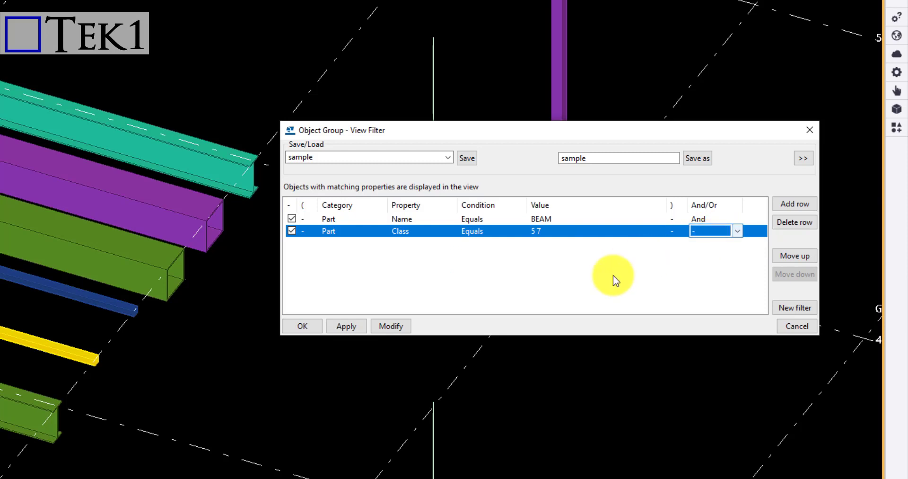
click(396, 329)
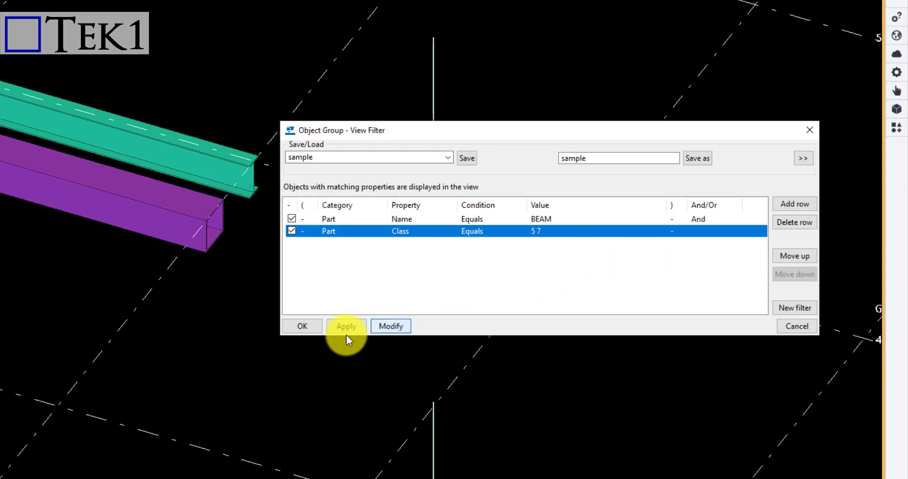
scroll(119, 341, down, 5)
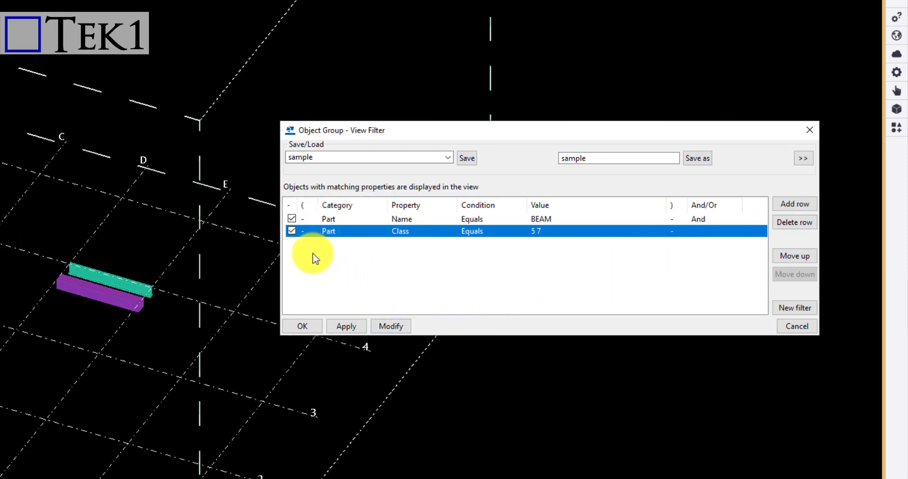
- Update the view with the Name row disabled, re-enable that row, and update the view with its And/Or operator set to Or
click(293, 218)
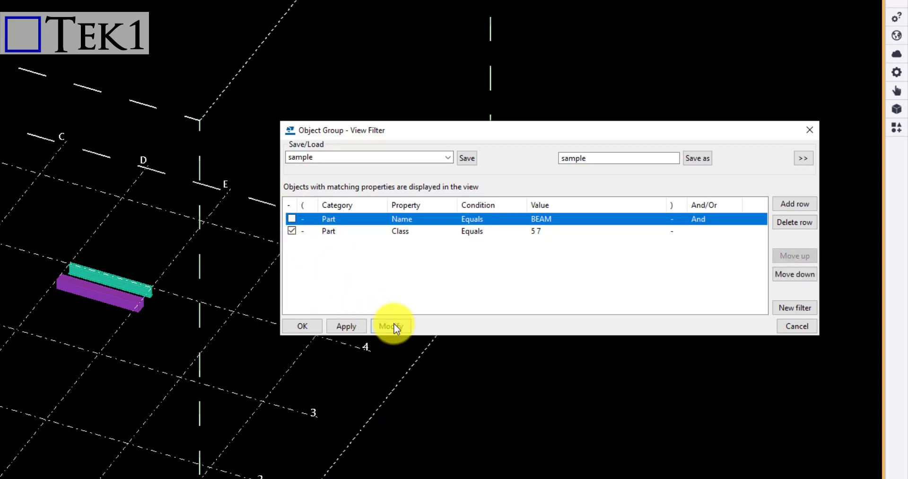
click(292, 219)
click(712, 220)
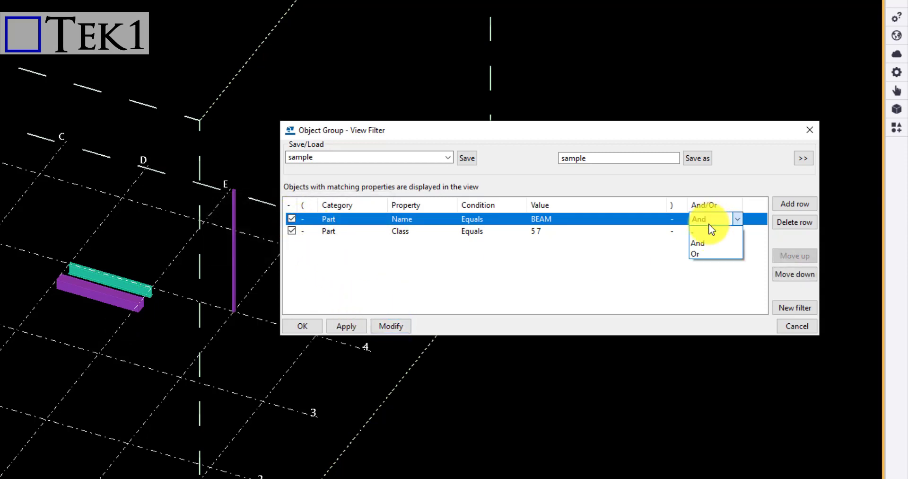
click(700, 249)
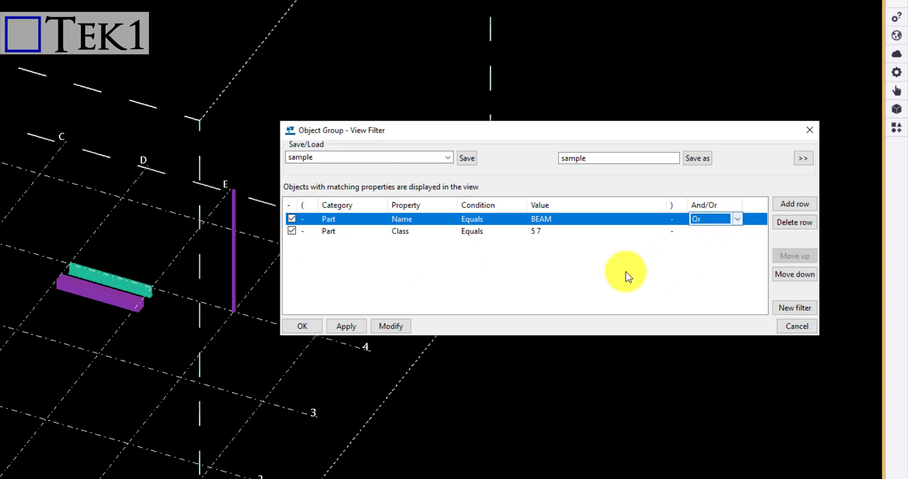
click(397, 325)
scroll(3, 251, up, 2)
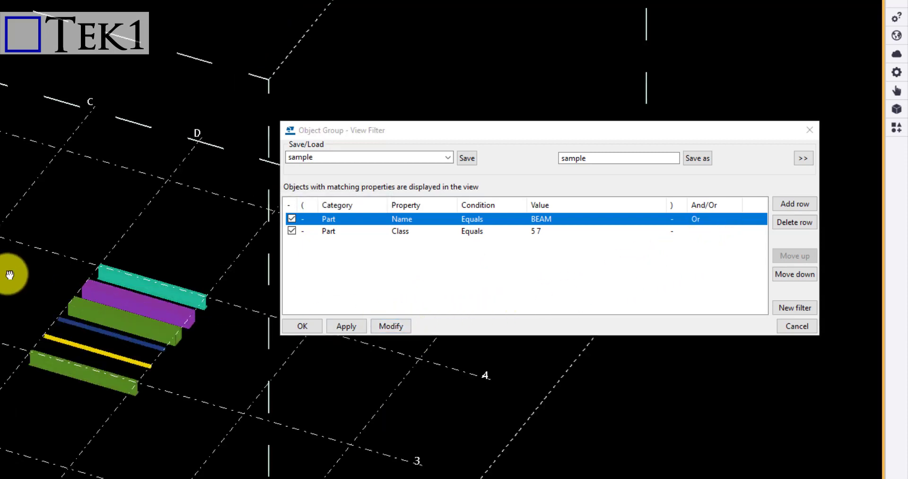
middle_drag(10, 275, 0, 273)
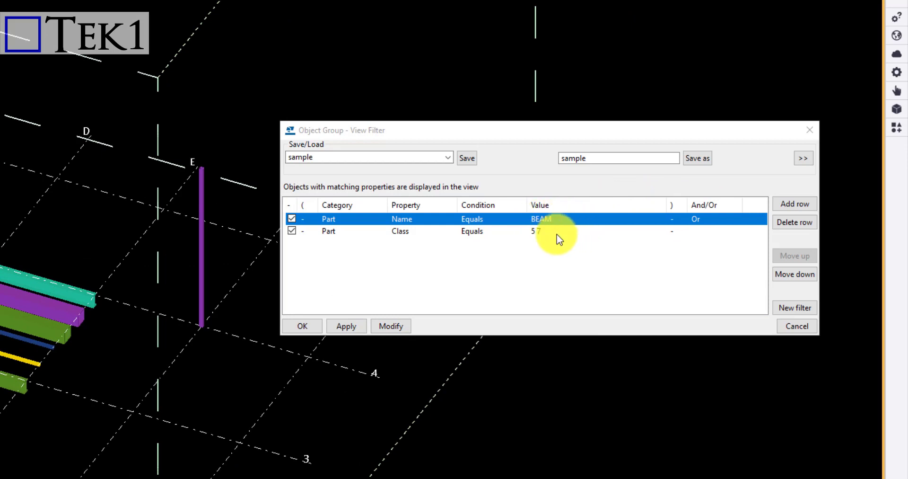
- Set the BEAM row's And/Or operator to "-" and update the view with that row disabled
click(705, 220)
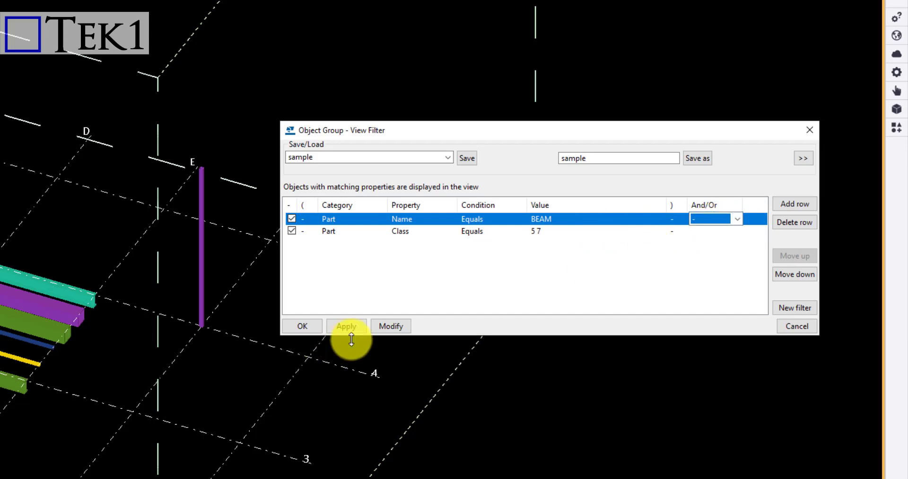
click(385, 327)
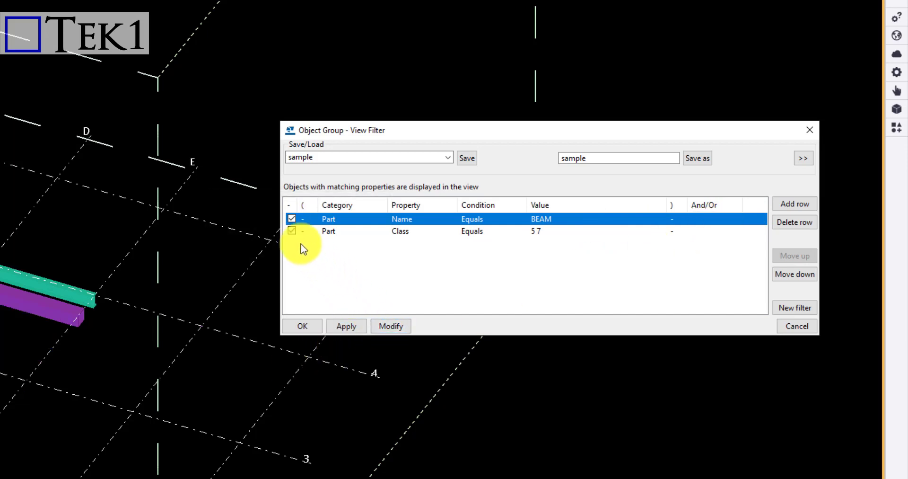
click(292, 219)
click(393, 326)
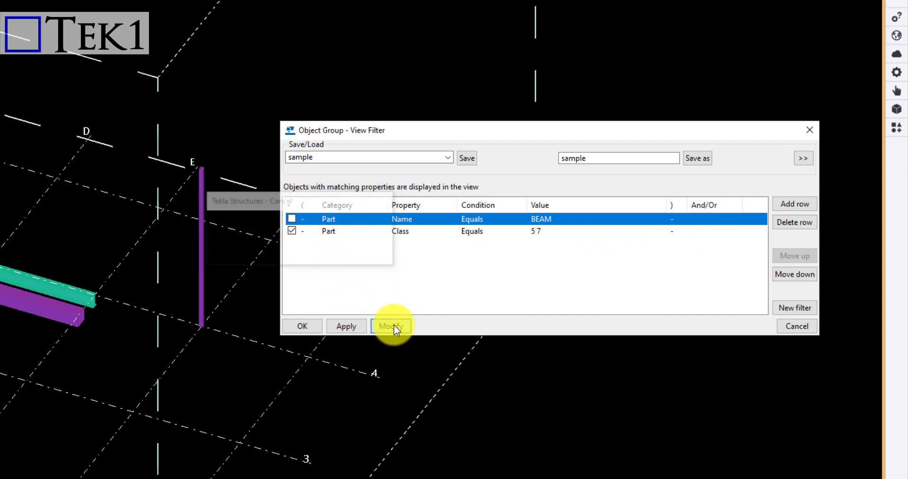
- Enable the Name row, disable the Class row, and update the view
click(292, 218)
click(291, 231)
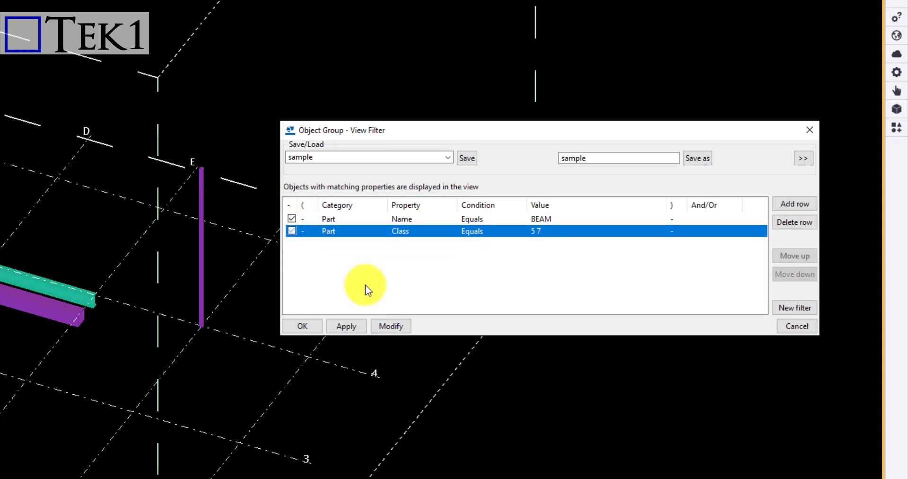
click(391, 325)
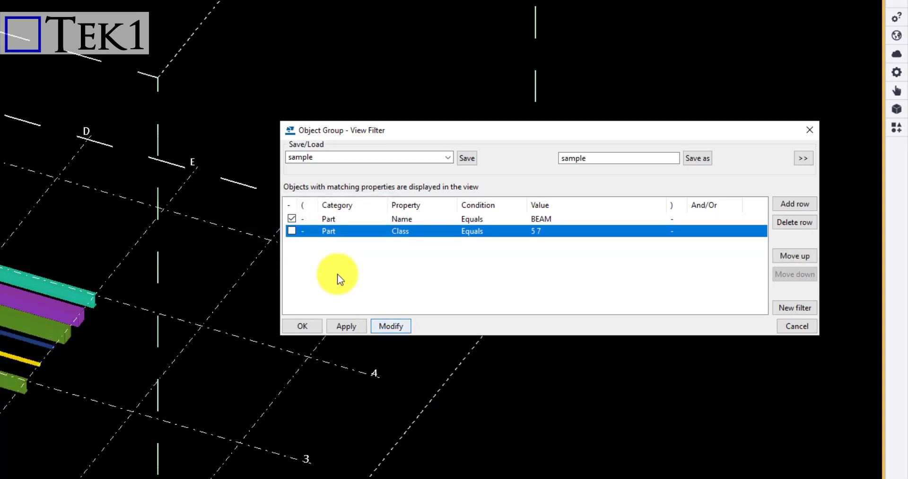
- Disable both the Name and Class rows of the view filter and update the view
click(292, 230)
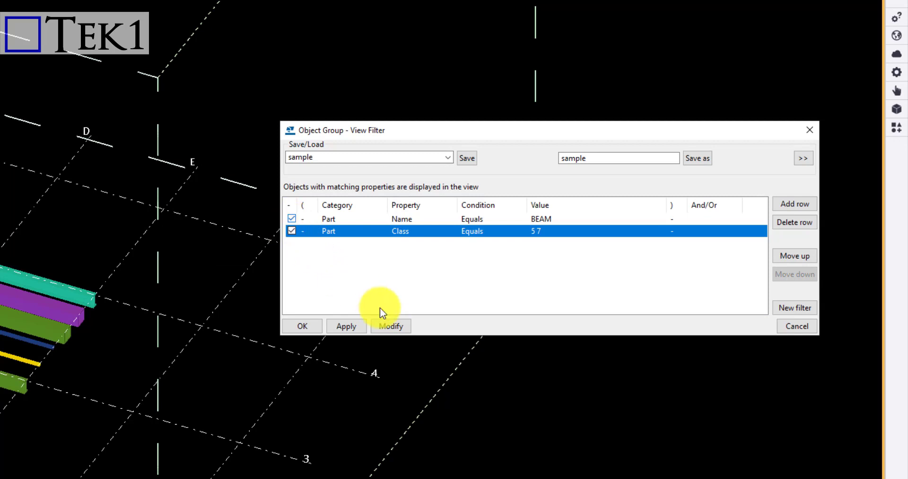
click(291, 219)
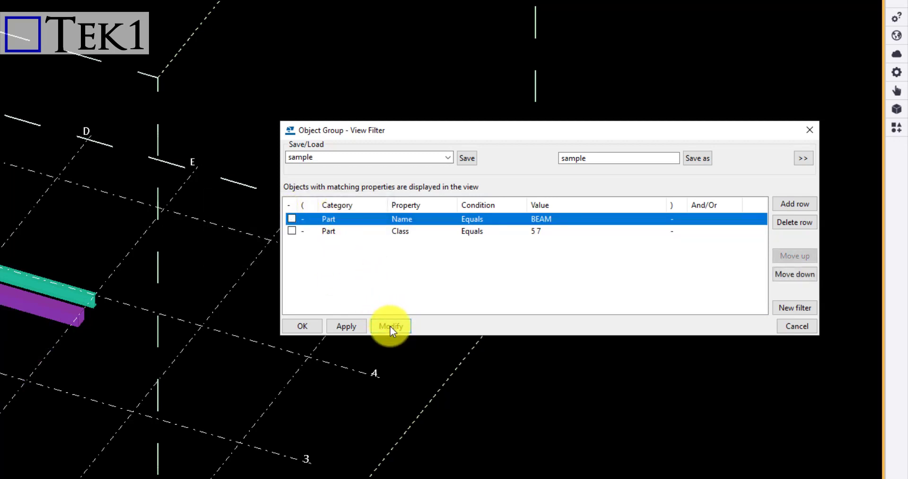
click(389, 326)
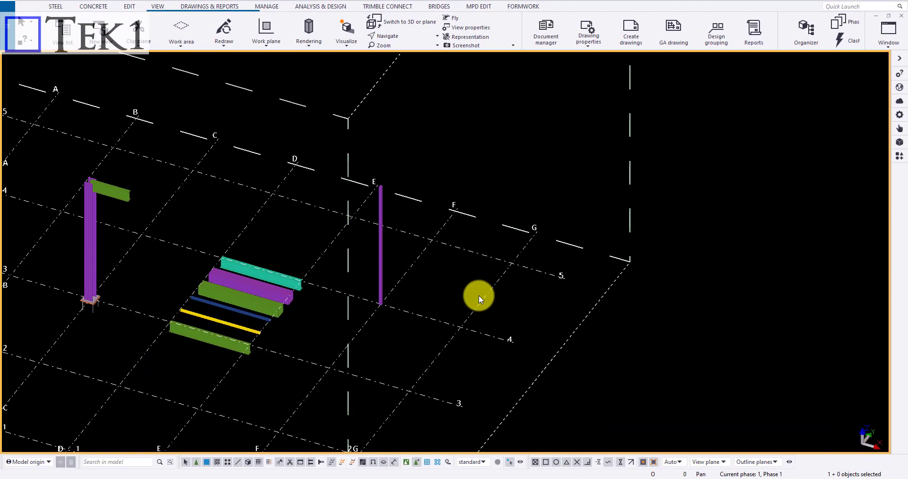
- Open the selection filter settings and enable the Part Name and Part Class rows
click(497, 462)
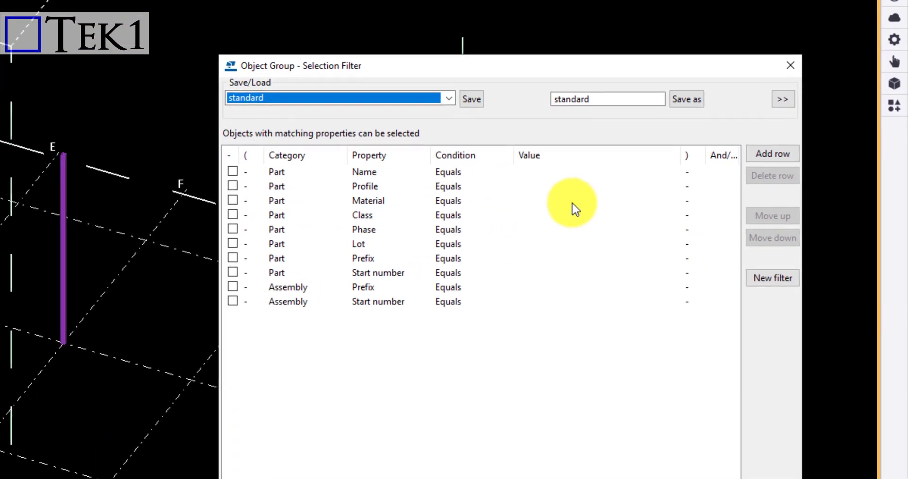
click(233, 172)
click(229, 172)
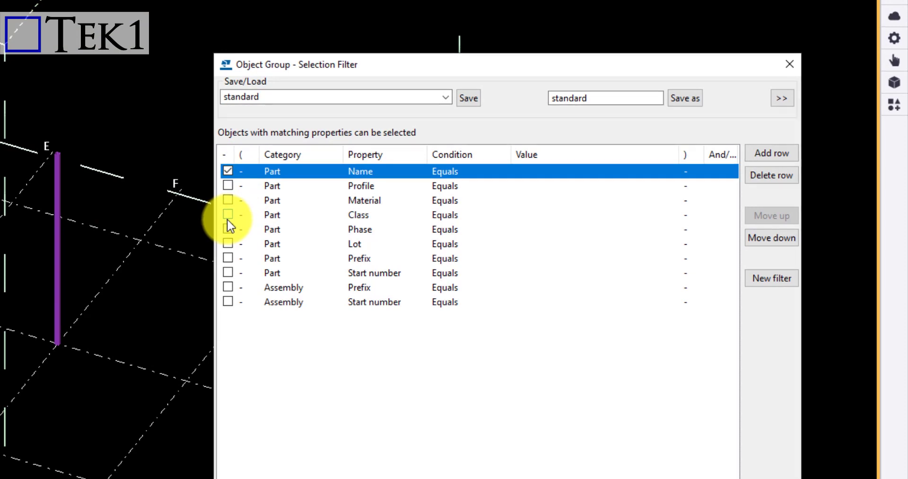
click(322, 219)
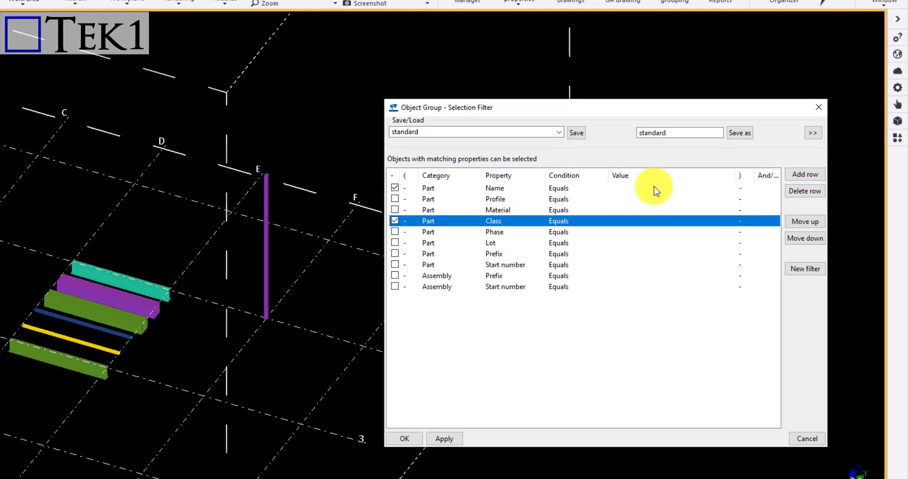
- Set the Name row's value to BEAM by selecting the teal beam from the model
click(655, 189)
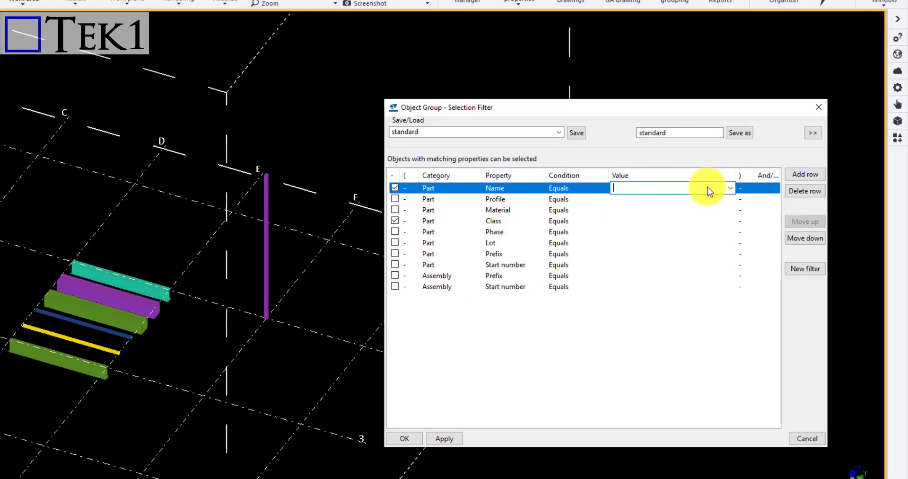
click(730, 188)
click(660, 202)
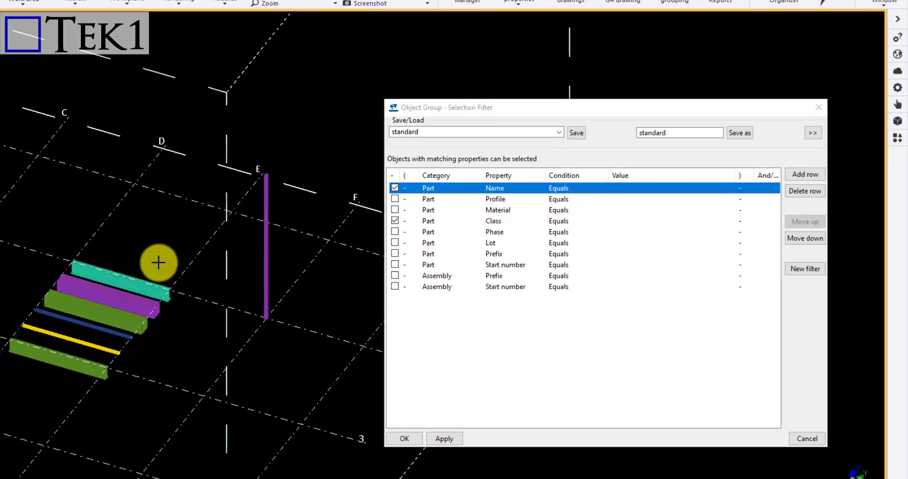
click(135, 279)
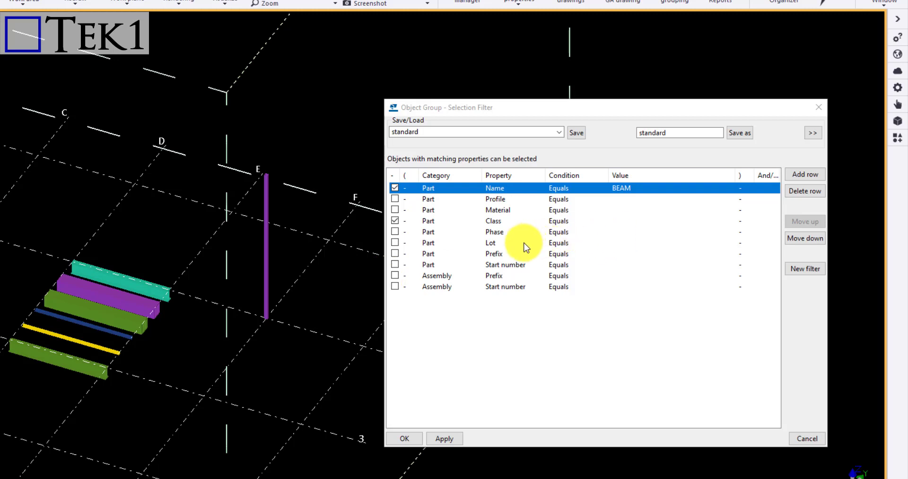
- Set the Class row's value to 3 7 by multi-selecting a green beam and the purple beam from the model
click(524, 222)
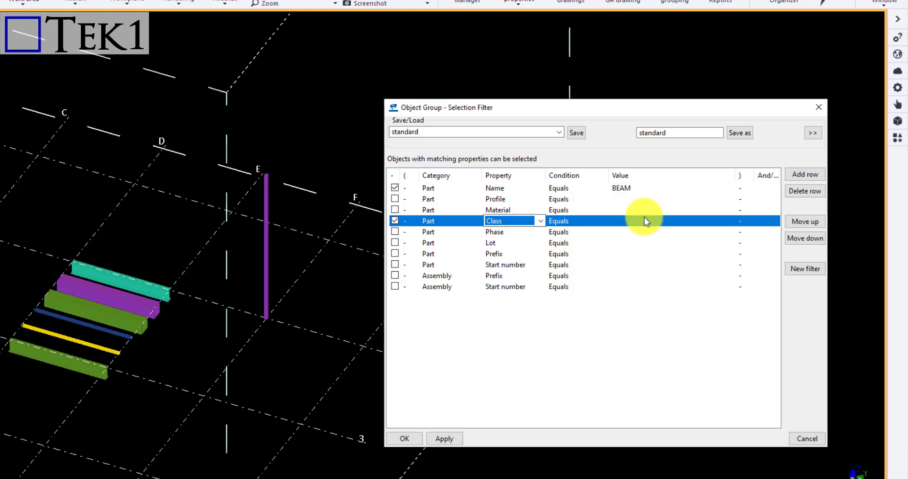
click(676, 220)
click(729, 221)
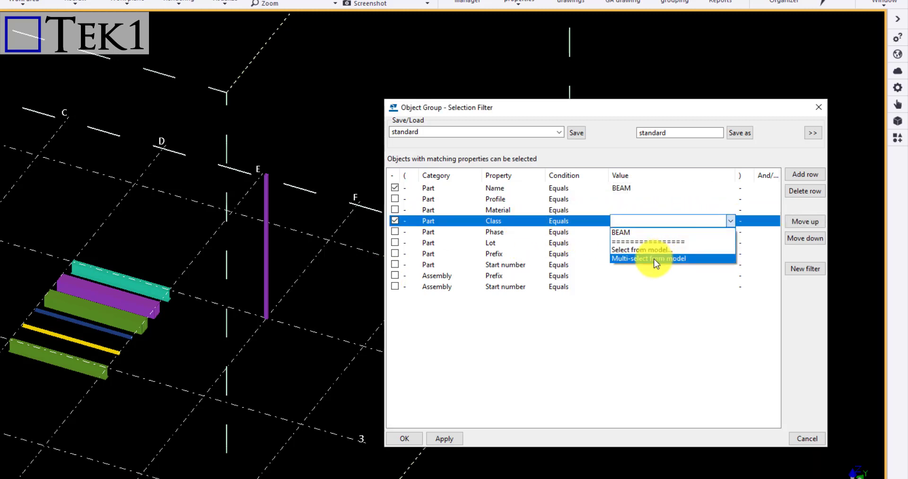
click(656, 258)
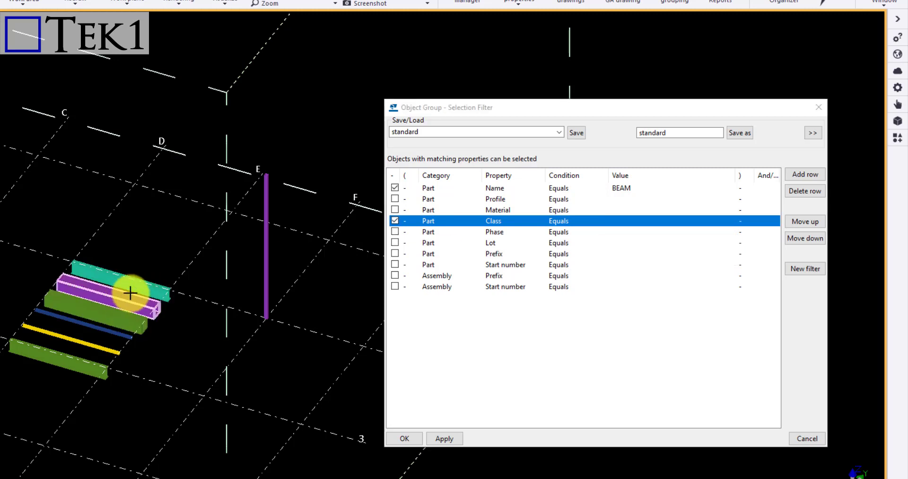
middle_click(150, 253)
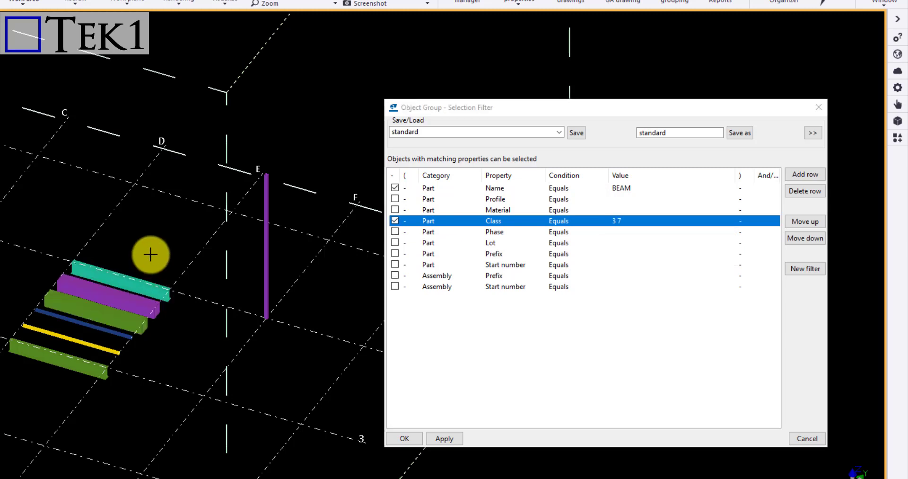
- Set the Name row's And/Or operator to And and apply the selection filter
click(767, 188)
click(775, 190)
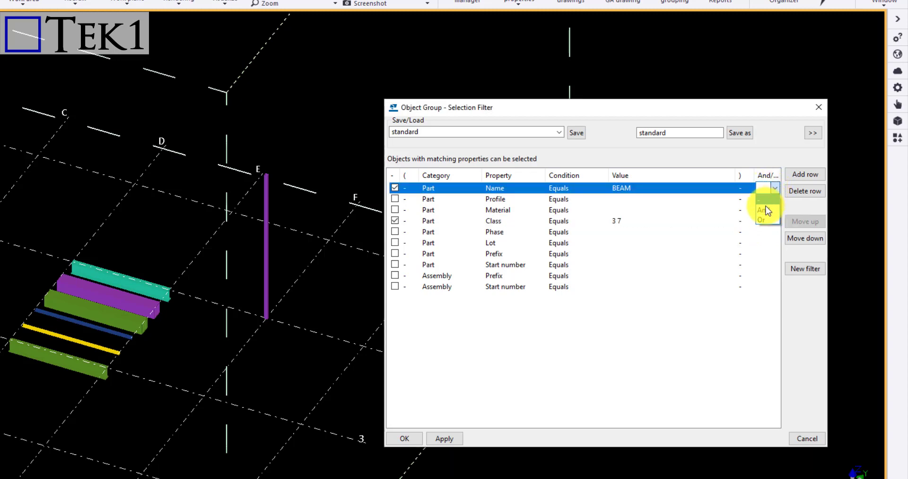
click(763, 210)
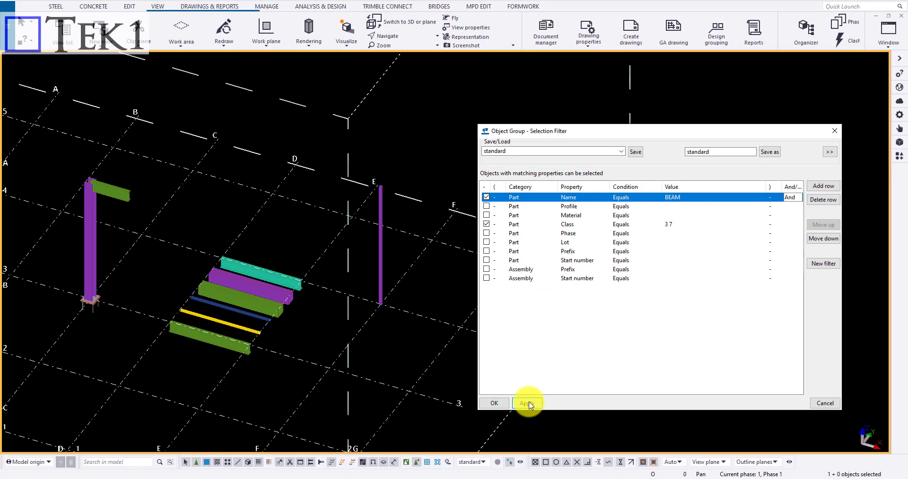
click(529, 405)
- Area-select the whole model to test the selection filter, and clear the selection
scroll(375, 305, down, 2)
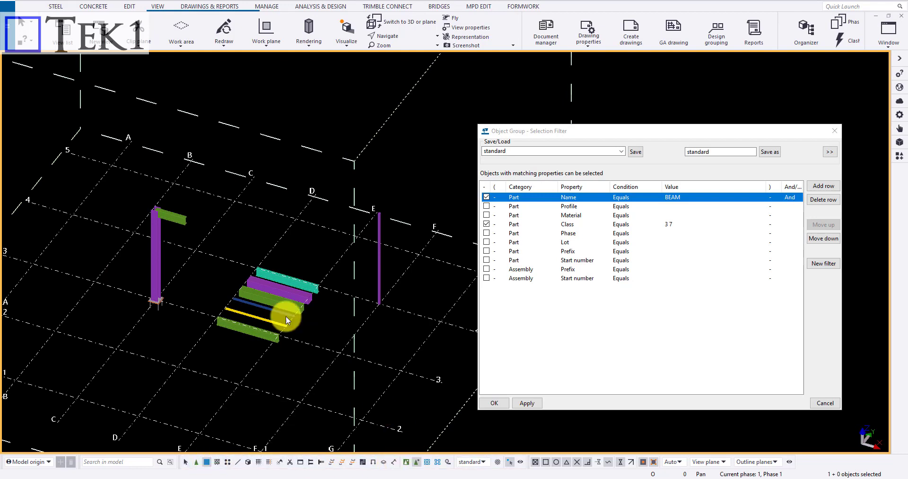
drag(88, 171, 492, 382)
scroll(288, 305, up, 2)
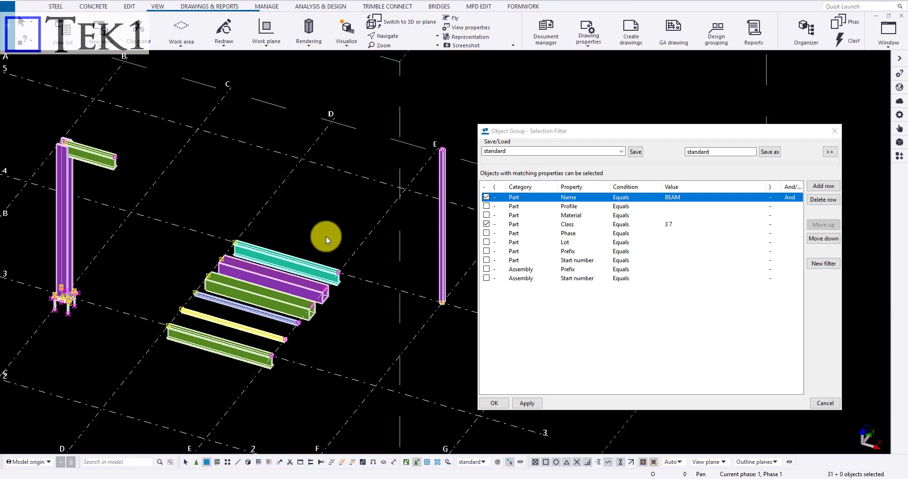
click(326, 235)
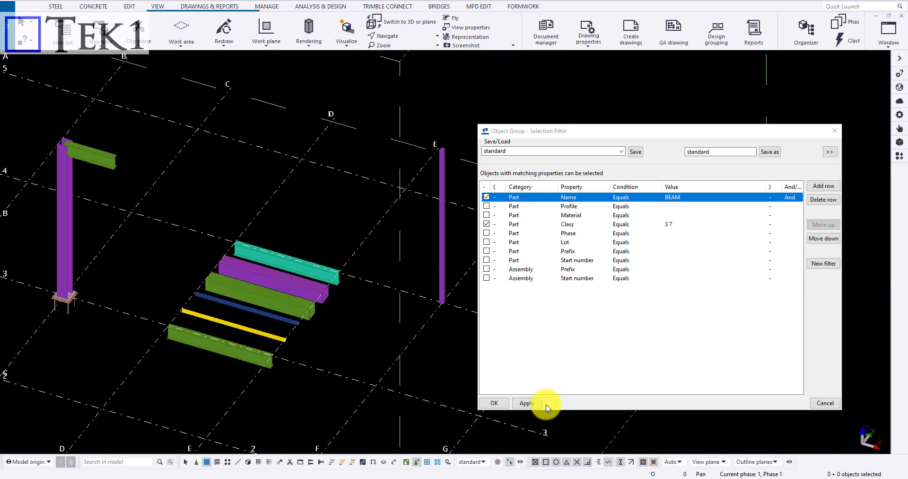
- Reapply the selection filter and area-select the whole model to pick only the matching beams
click(534, 403)
scroll(163, 231, down, 3)
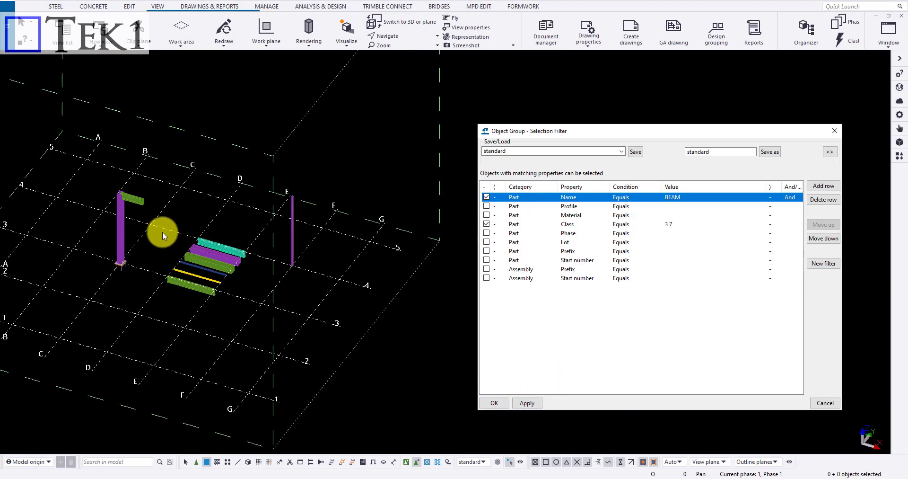
drag(85, 152, 444, 414)
scroll(206, 265, up, 4)
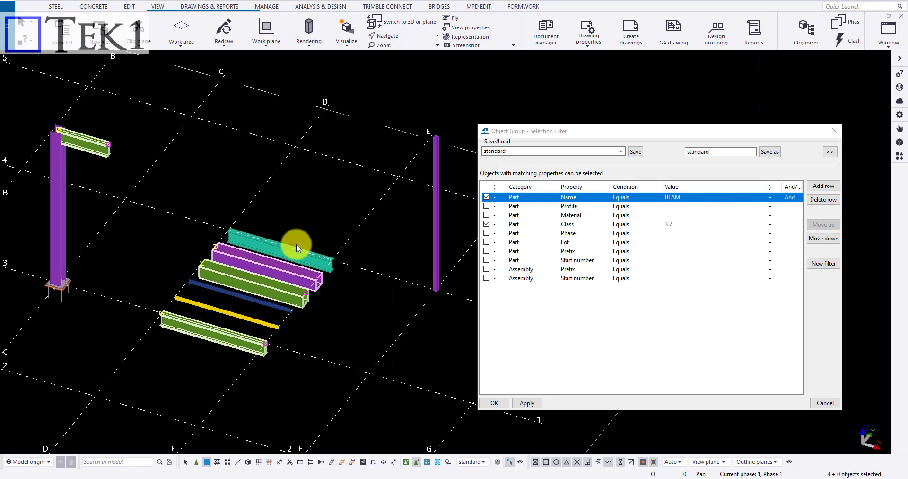
scroll(273, 279, down, 2)
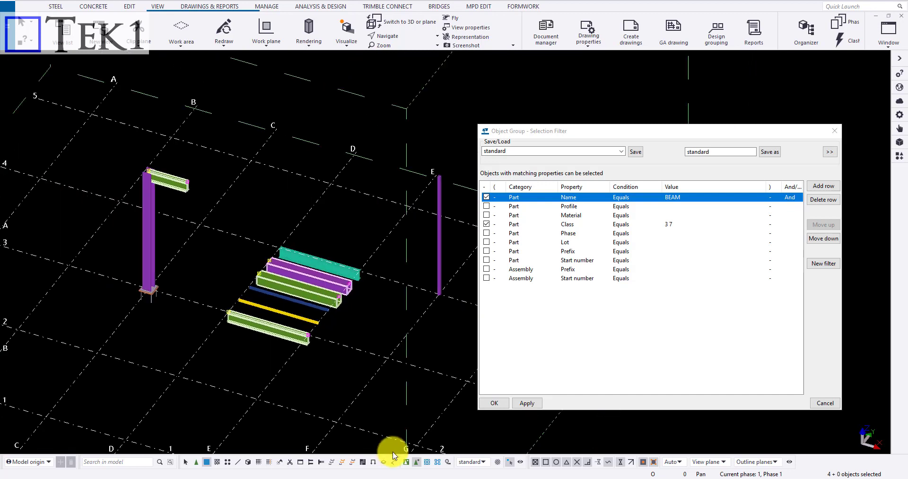
- Area-select the model with component selection active, and repeat the selection with objects in components selectable
click(409, 466)
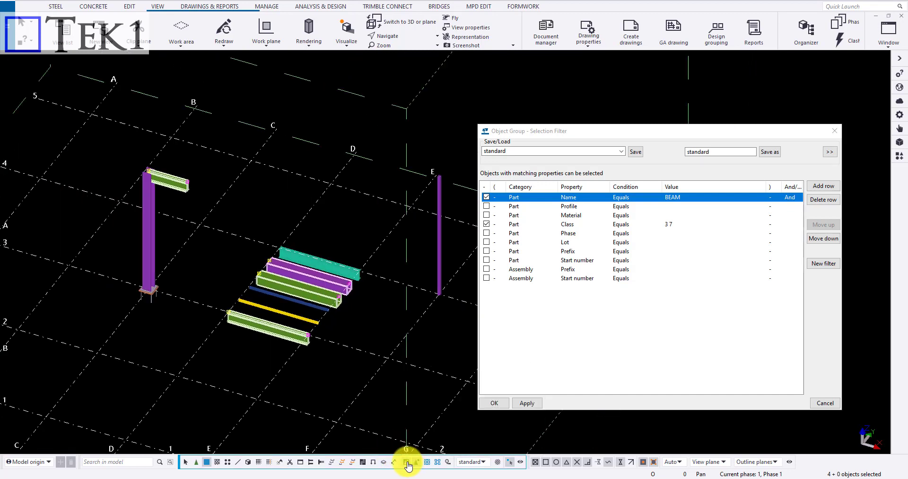
click(332, 379)
drag(332, 378, 122, 154)
scroll(149, 311, up, 3)
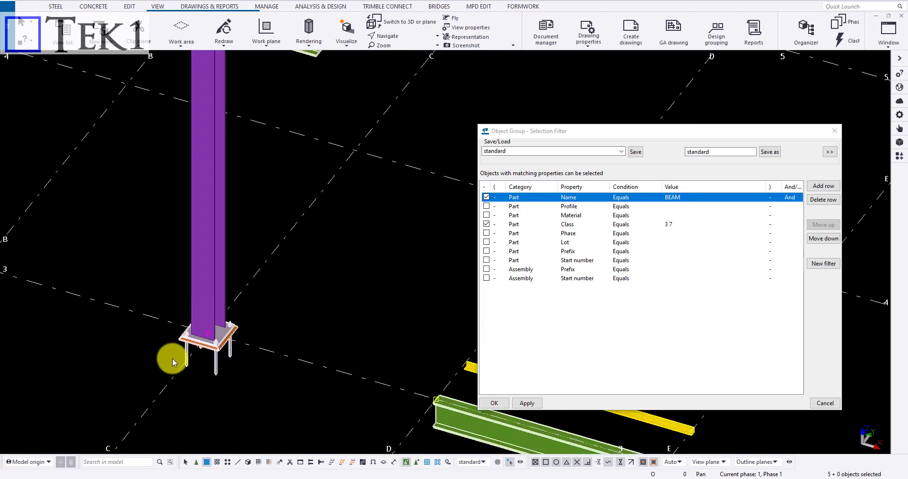
scroll(190, 322, down, 2)
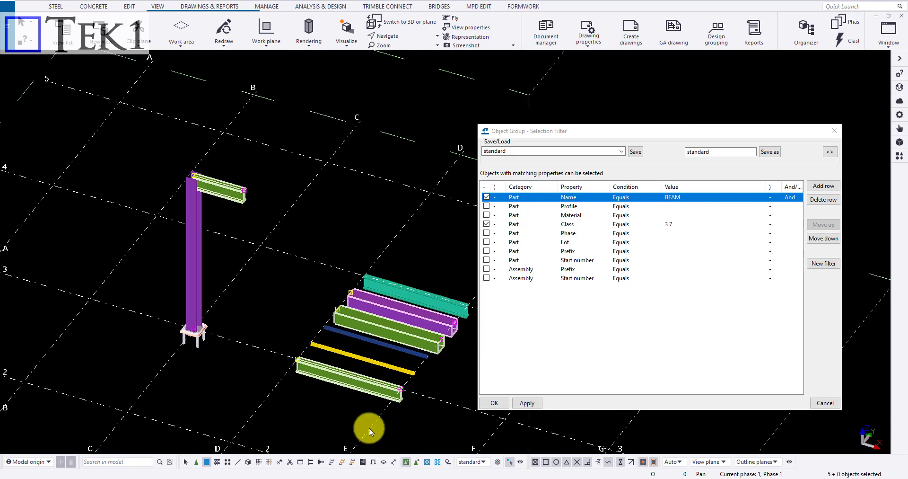
click(416, 461)
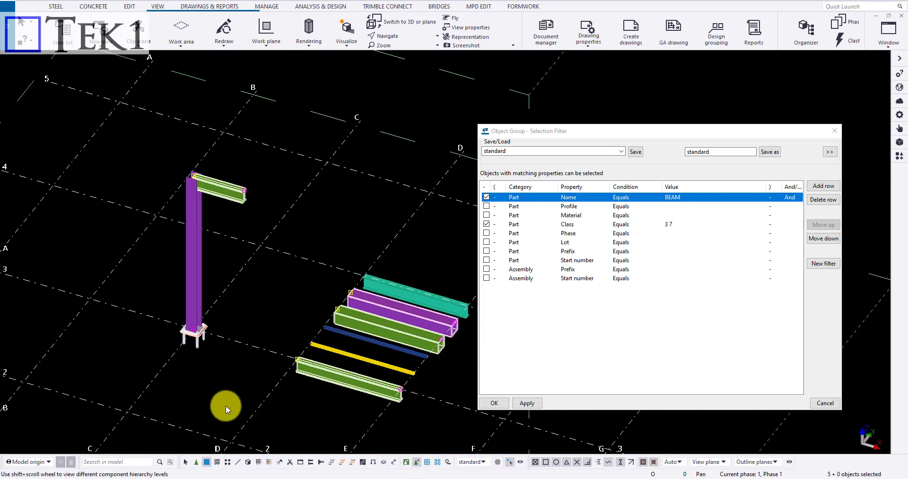
scroll(208, 383, down, 5)
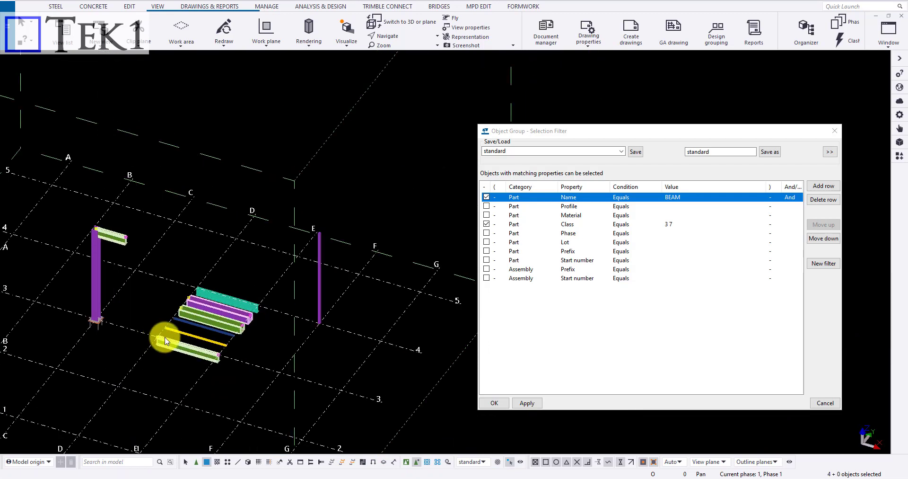
- Disable the Class and Name rows, apply the selection filter, select all objects, and clear the selection
click(487, 224)
click(487, 196)
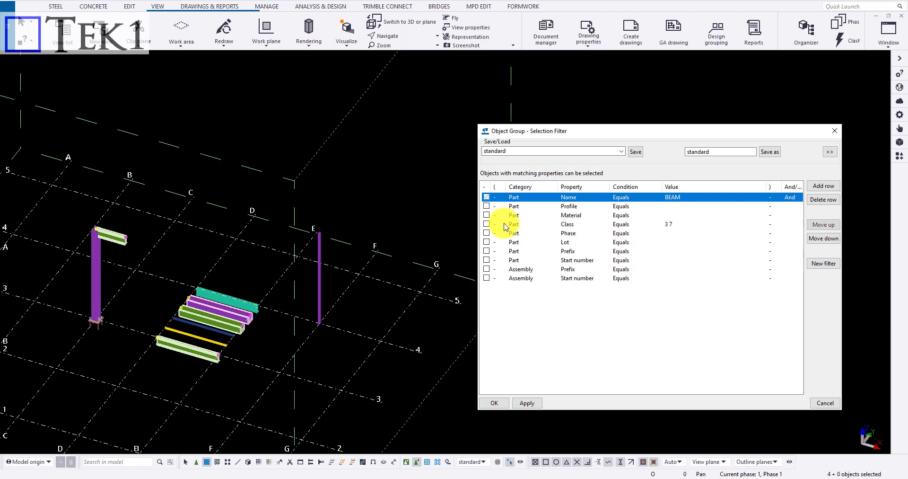
click(528, 403)
click(338, 356)
key(ctrl+a)
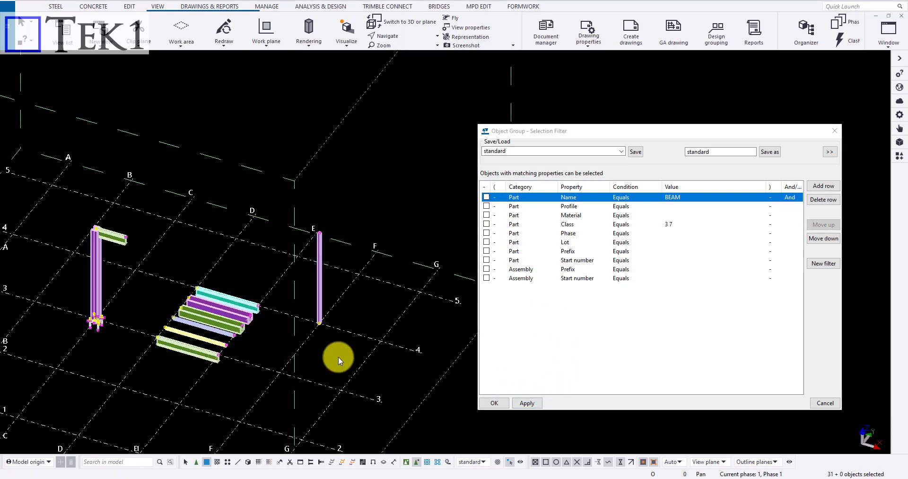
click(339, 359)
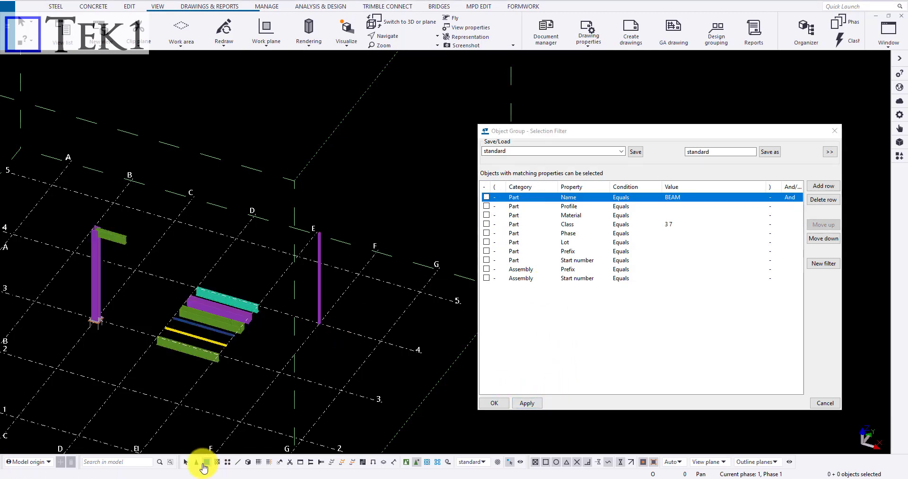